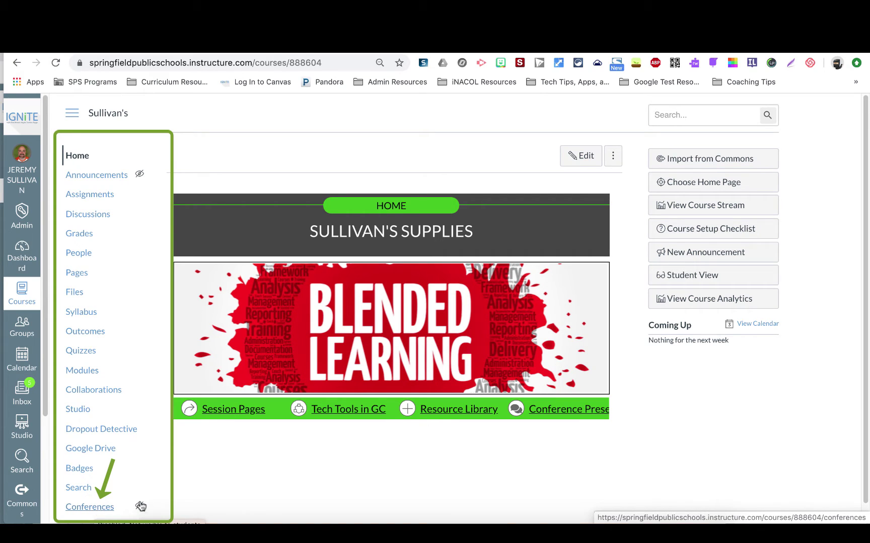
Step: Open the course settings and go to the navigation items hidden from students
mouse_move(147, 508)
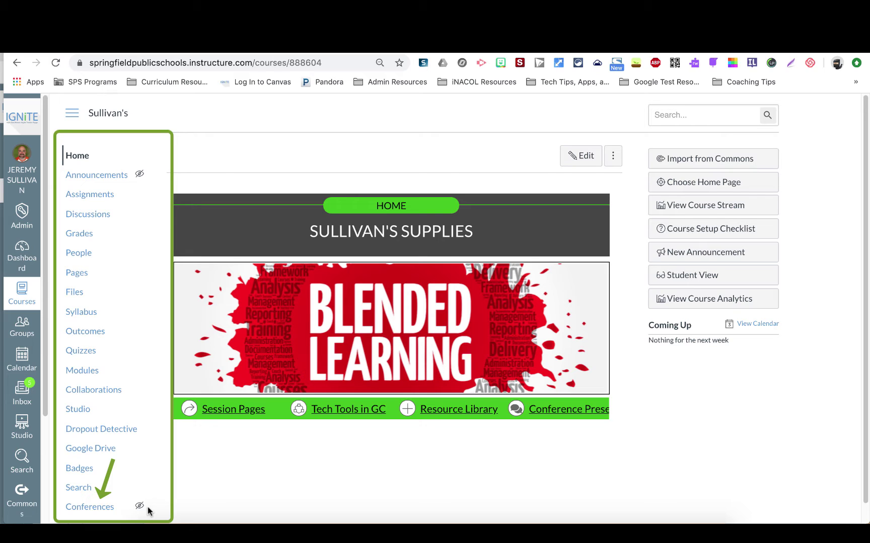
scroll(154, 216, down, 1)
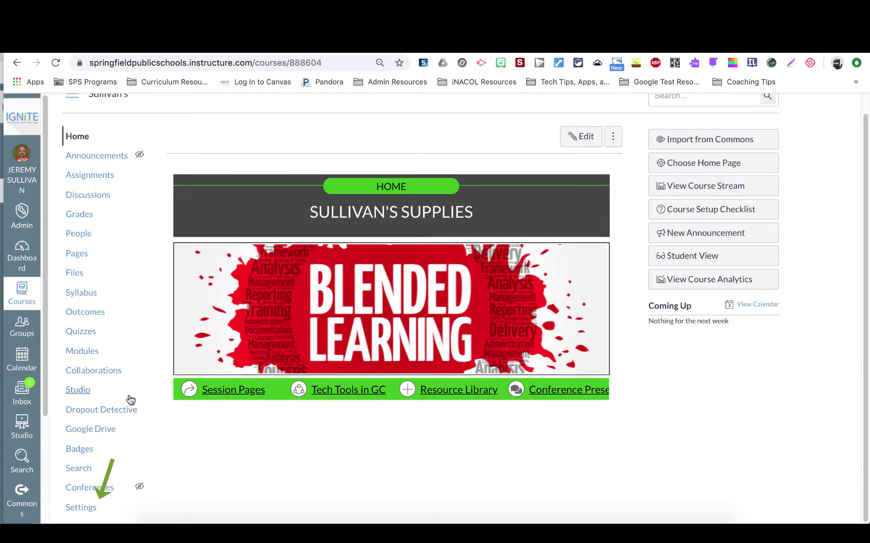
click(86, 515)
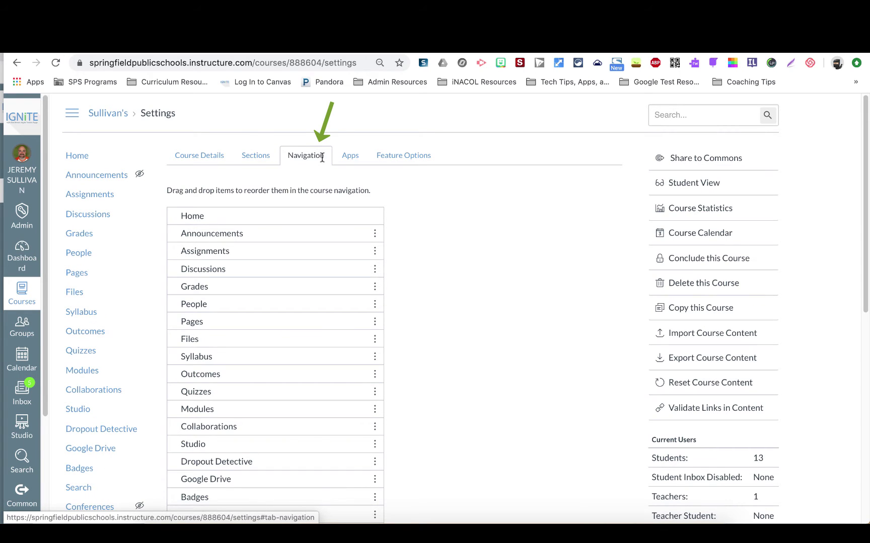
scroll(392, 195, down, 2)
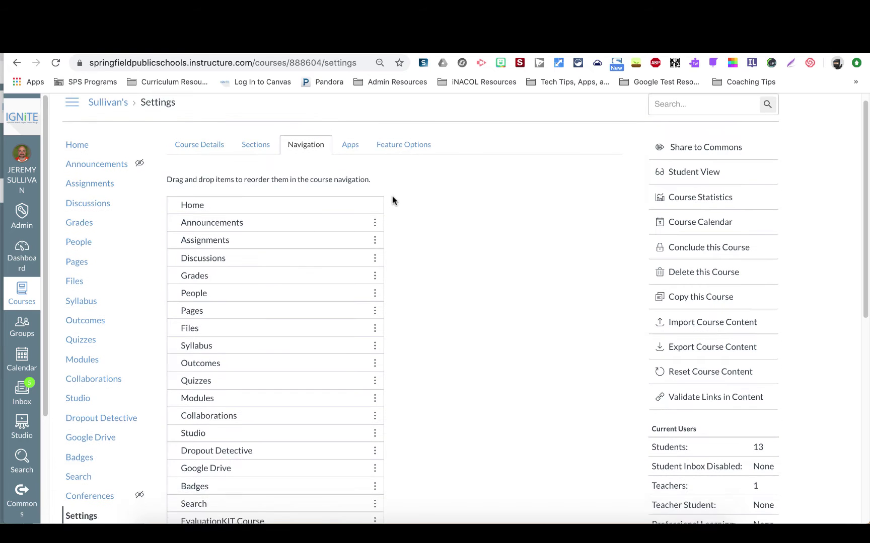
scroll(397, 197, down, 10)
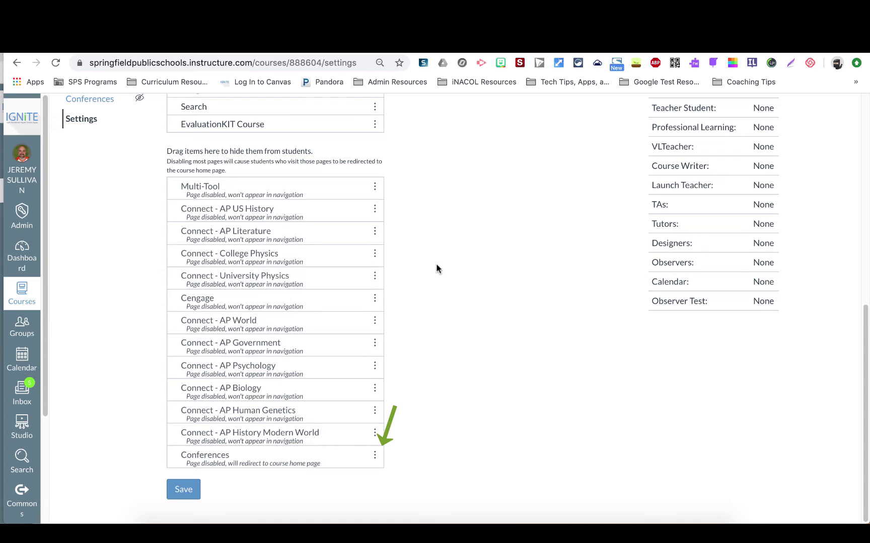
Step: Enable Conferences in the course navigation and save the navigation settings
click(375, 459)
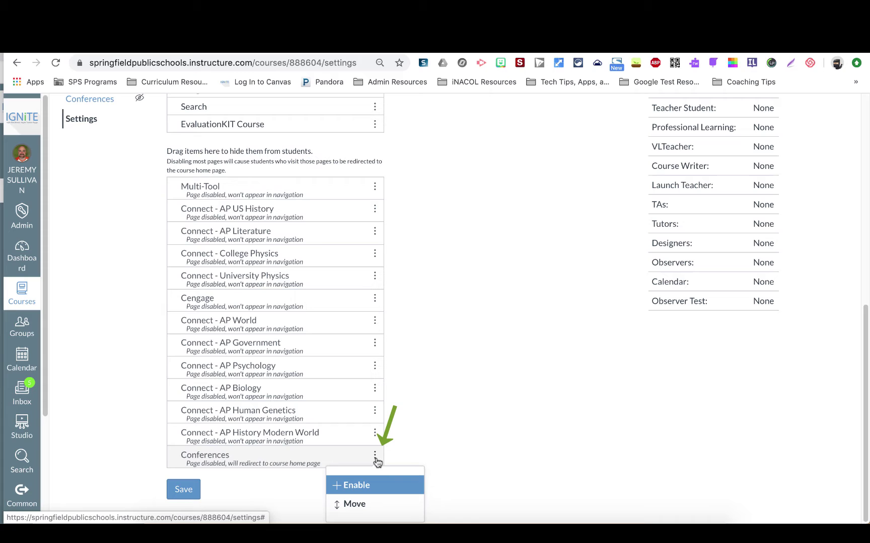
click(359, 486)
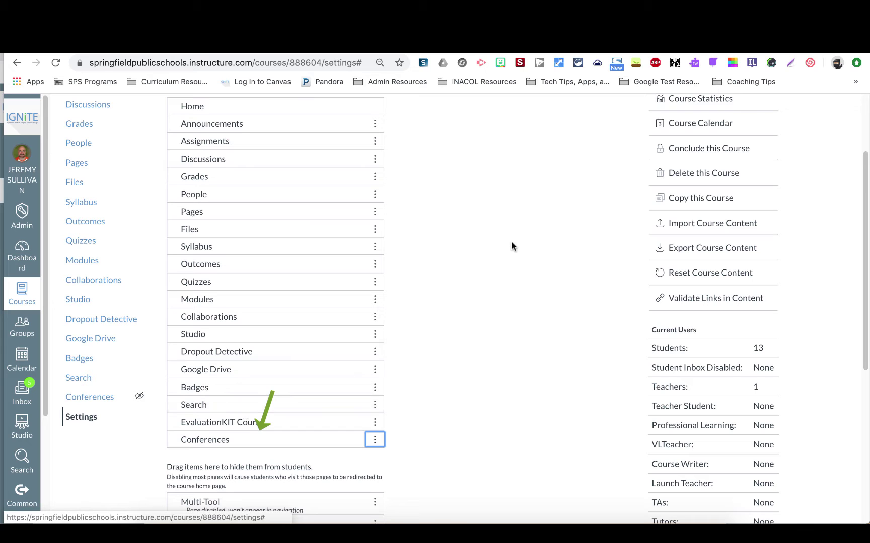
scroll(508, 243, down, 6)
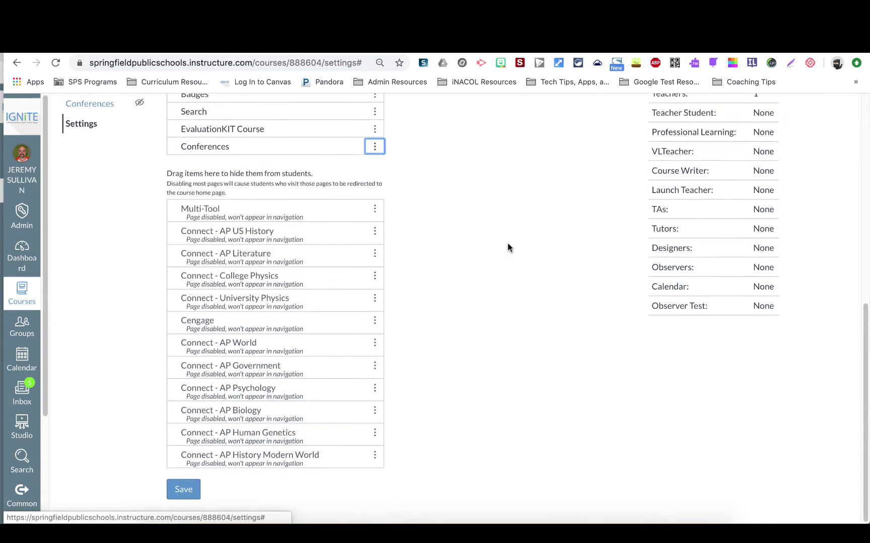
click(191, 492)
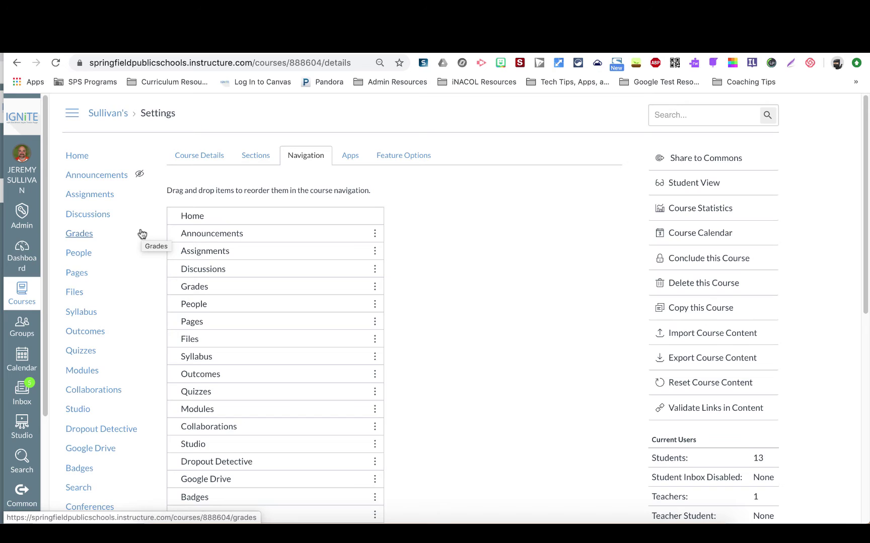
Step: Begin a new conference on the course's Conferences page, trying the no-time-limit option on and off again
scroll(142, 234, down, 2)
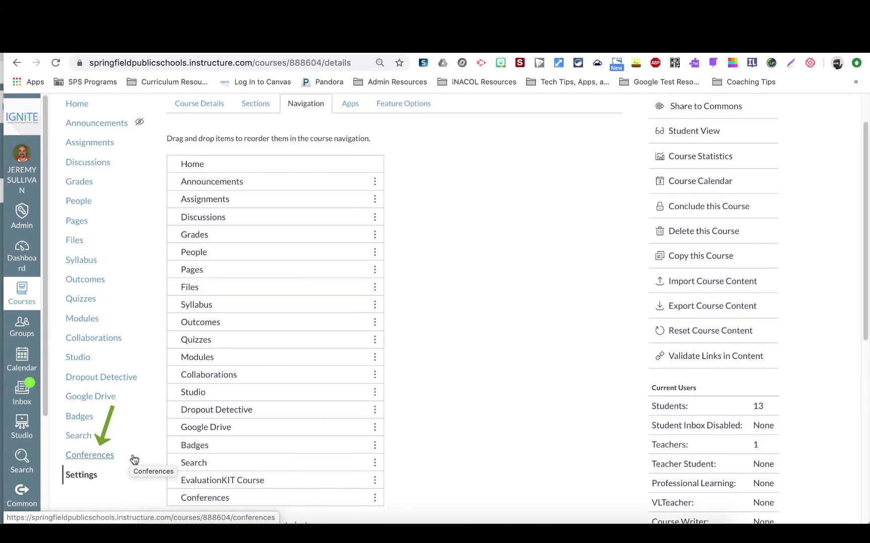
click(89, 456)
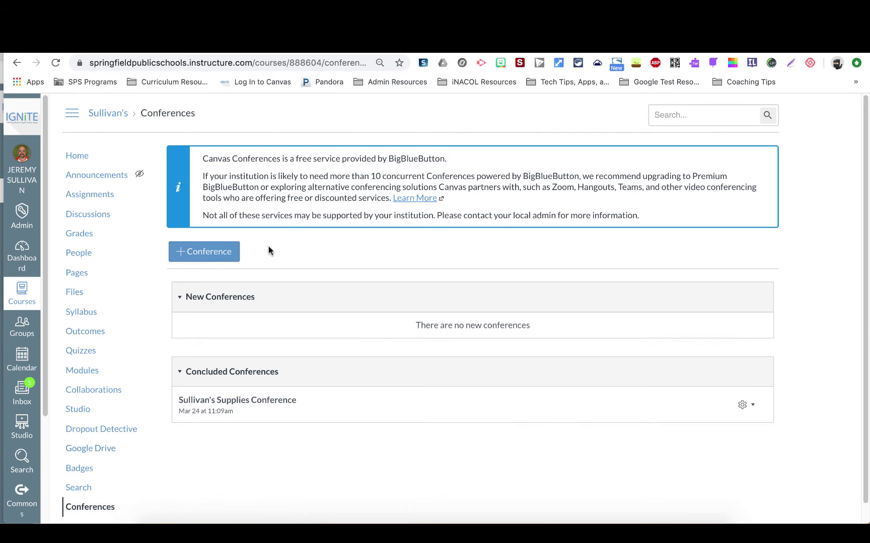
click(225, 253)
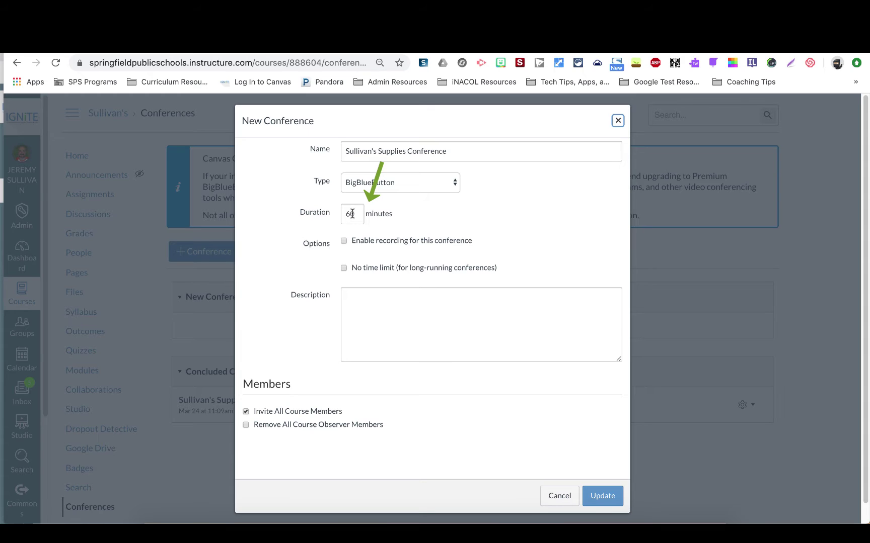
click(344, 268)
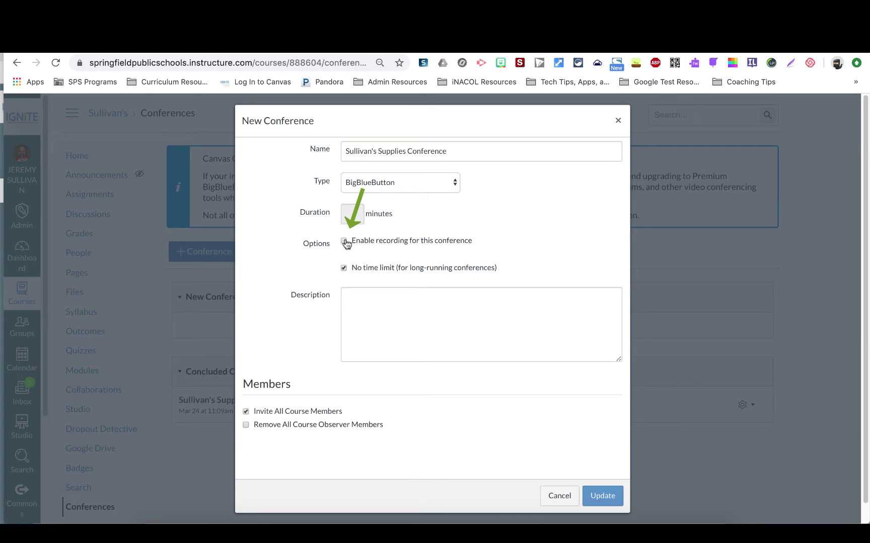
click(344, 268)
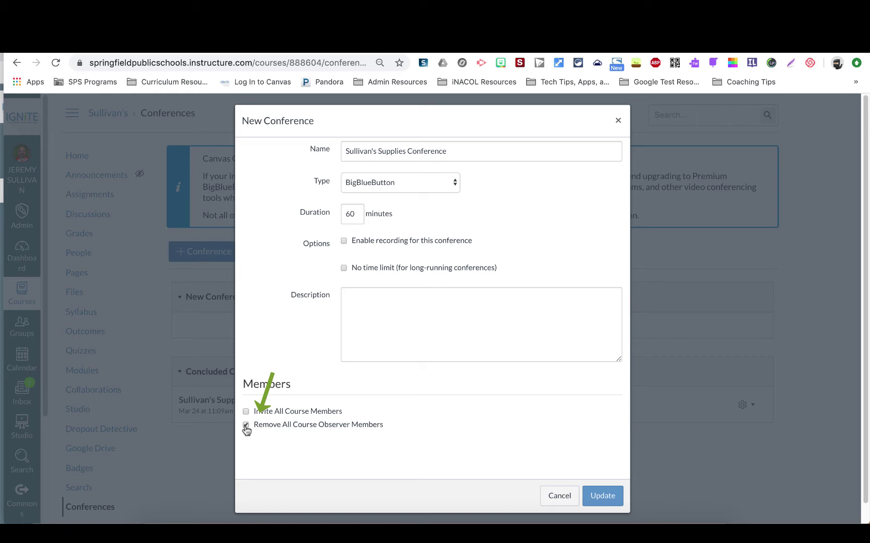
Step: Invite only one selected student instead of all course members, without removing observers, and create the conference
click(246, 427)
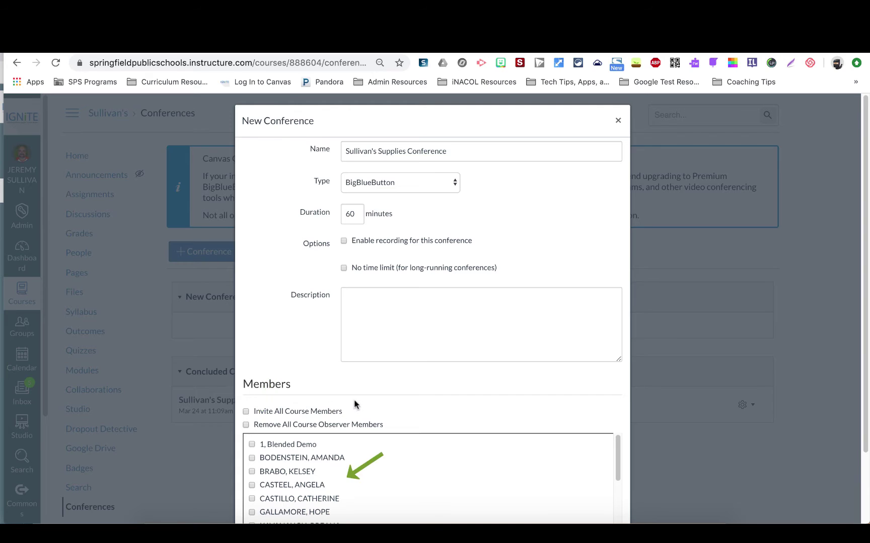
scroll(356, 403, down, 1)
scroll(356, 401, down, 1)
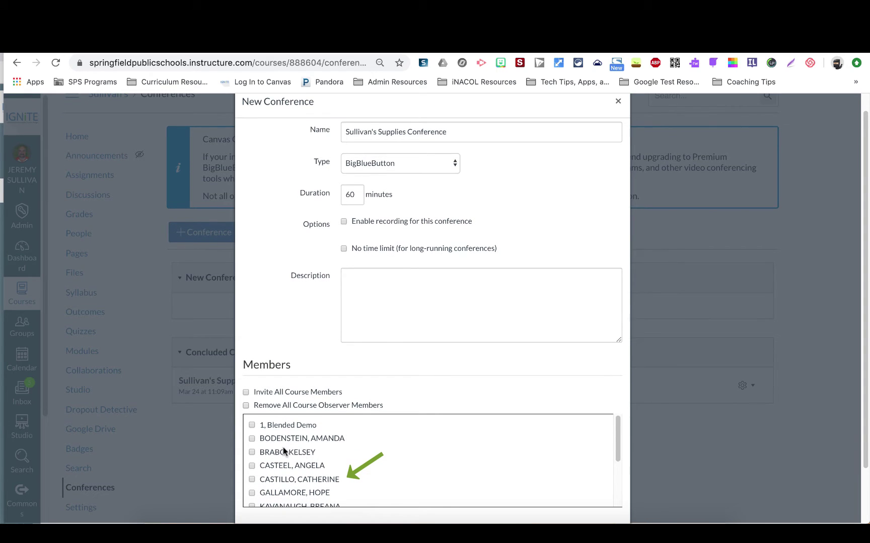
scroll(361, 428, down, 3)
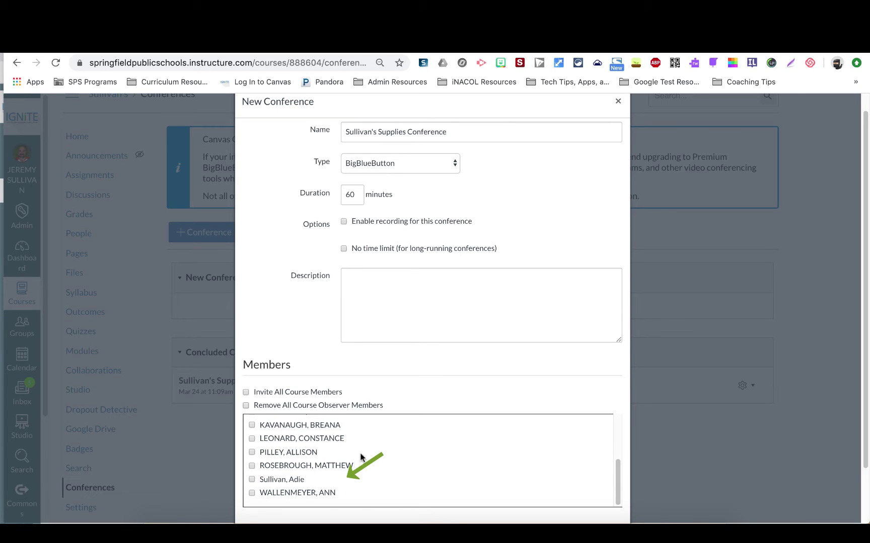
click(252, 480)
scroll(613, 381, down, 3)
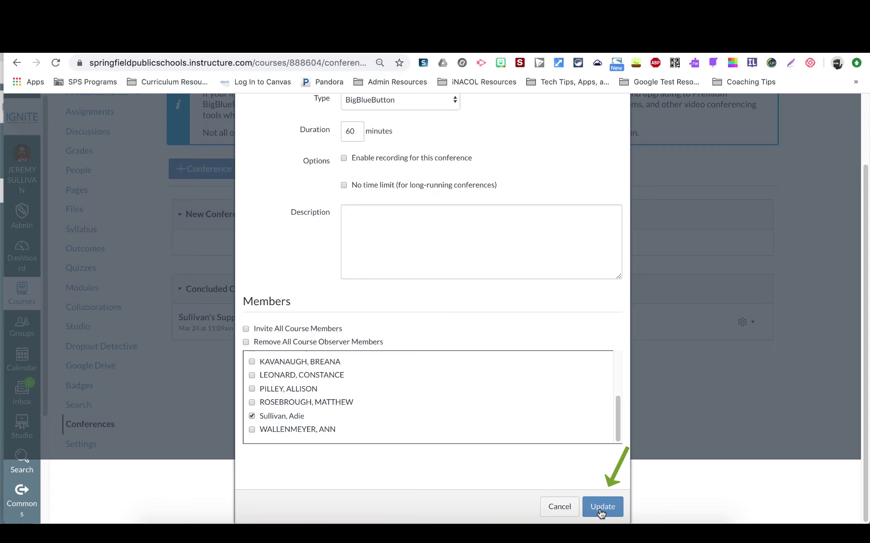
click(601, 508)
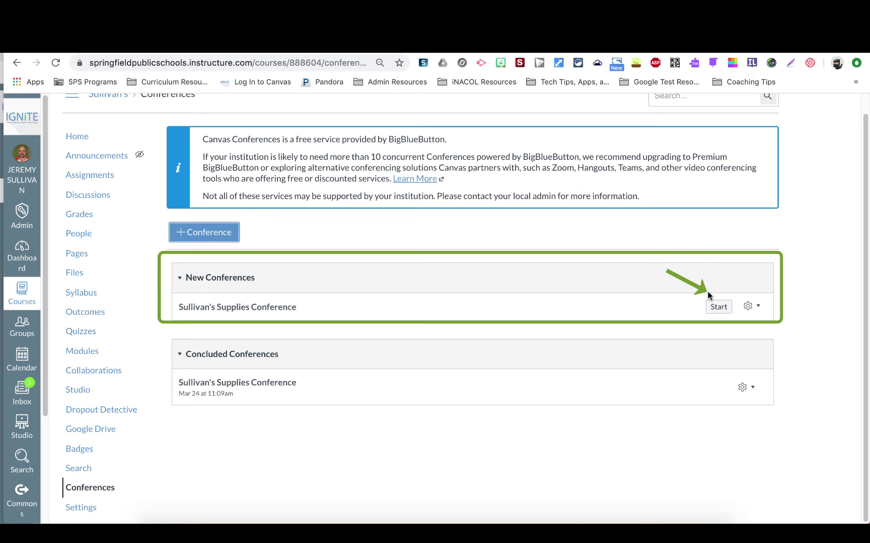
Step: Start the new conference and join its audio by microphone, allowing microphone access and confirming the echo test
click(715, 307)
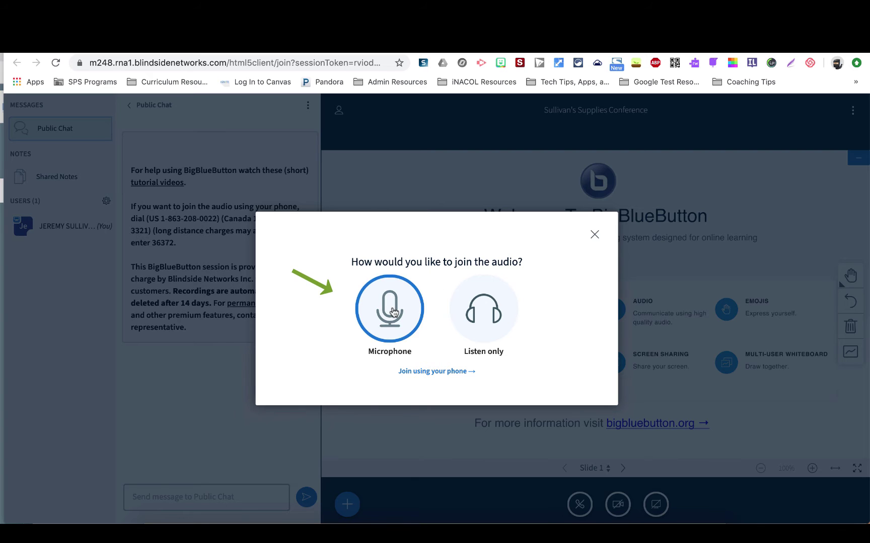
click(394, 313)
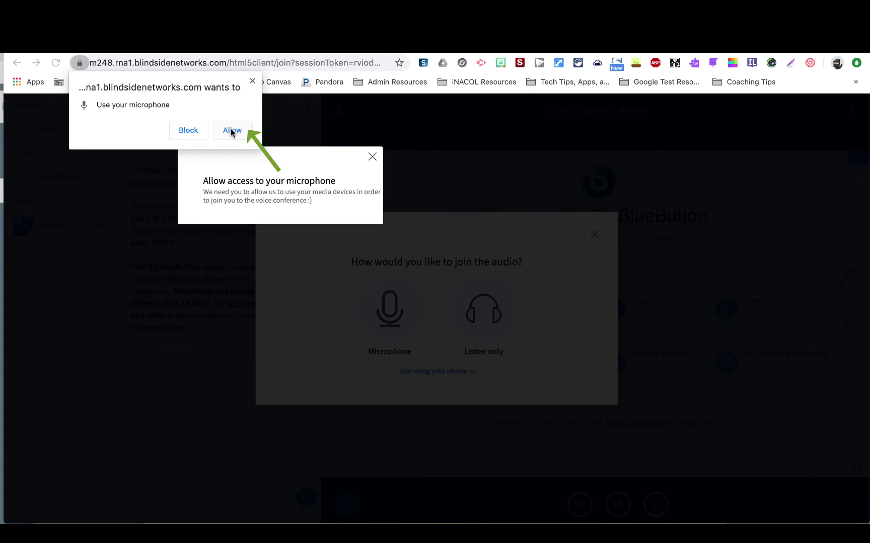
click(231, 131)
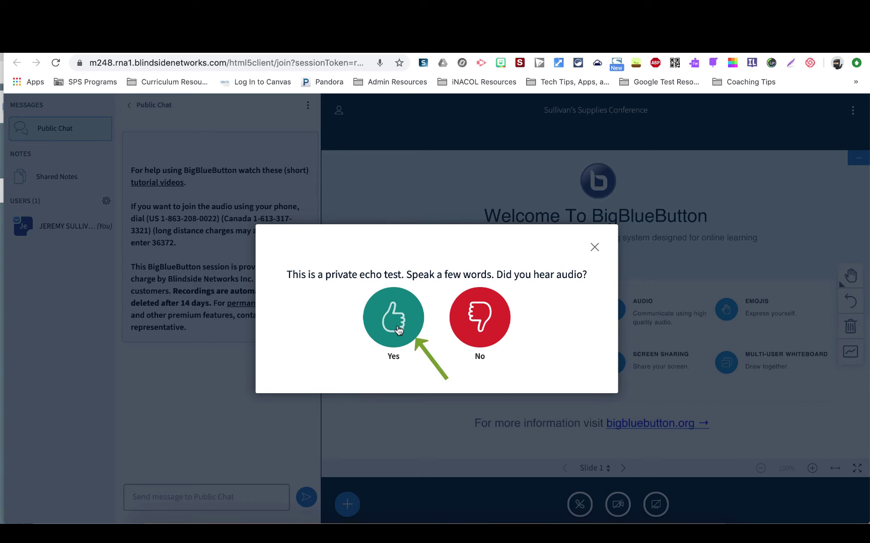
click(398, 330)
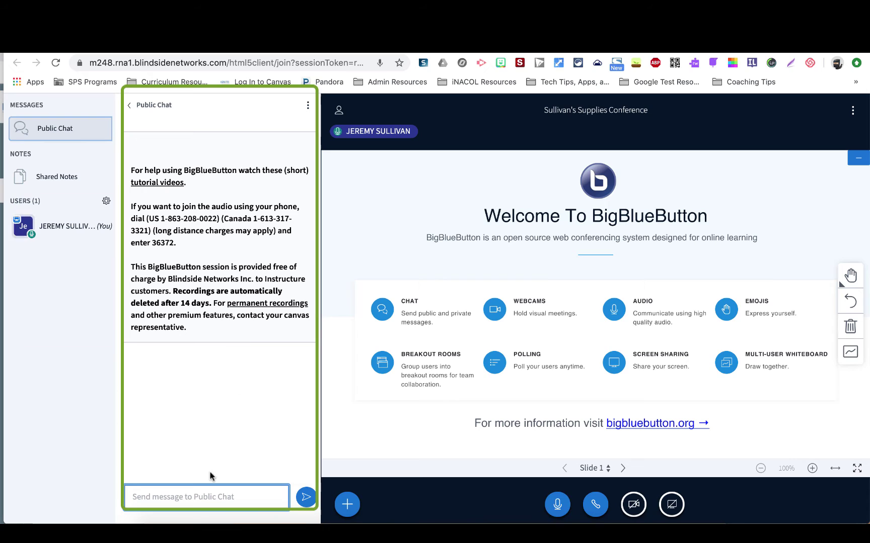
Step: Hide the public chat and share the webcam using the FaceTime HD Camera at low quality, allowing camera access
click(141, 111)
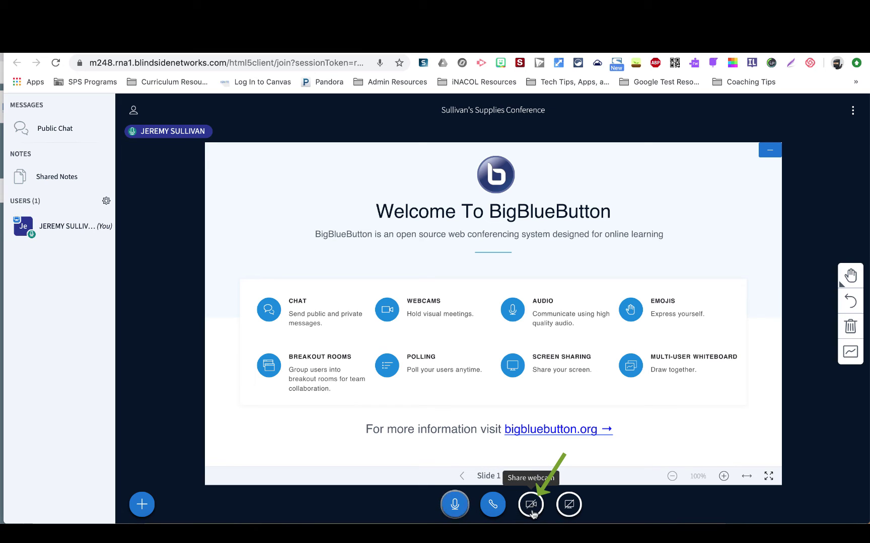
click(531, 505)
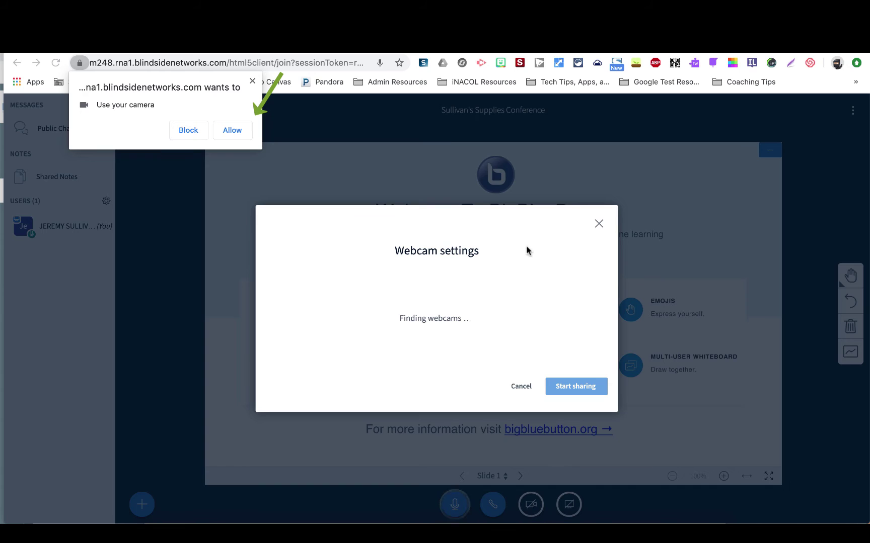
click(232, 132)
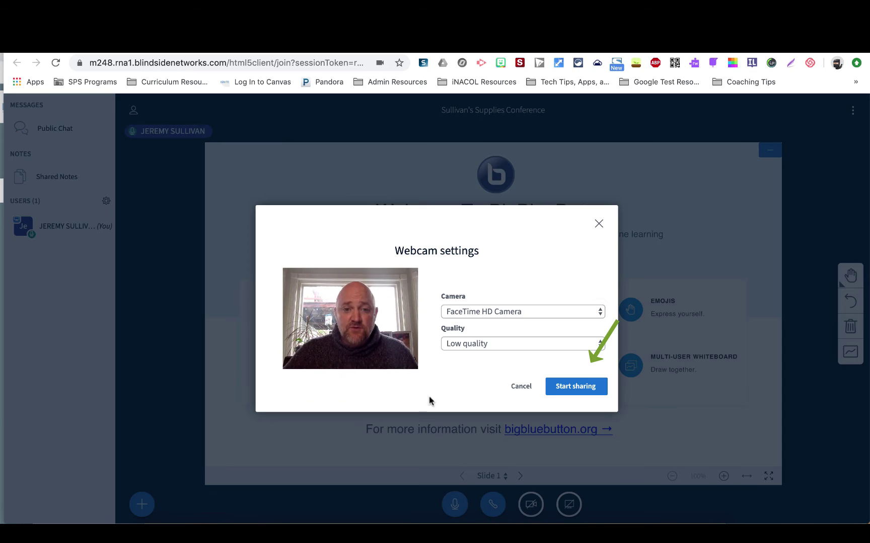
click(578, 386)
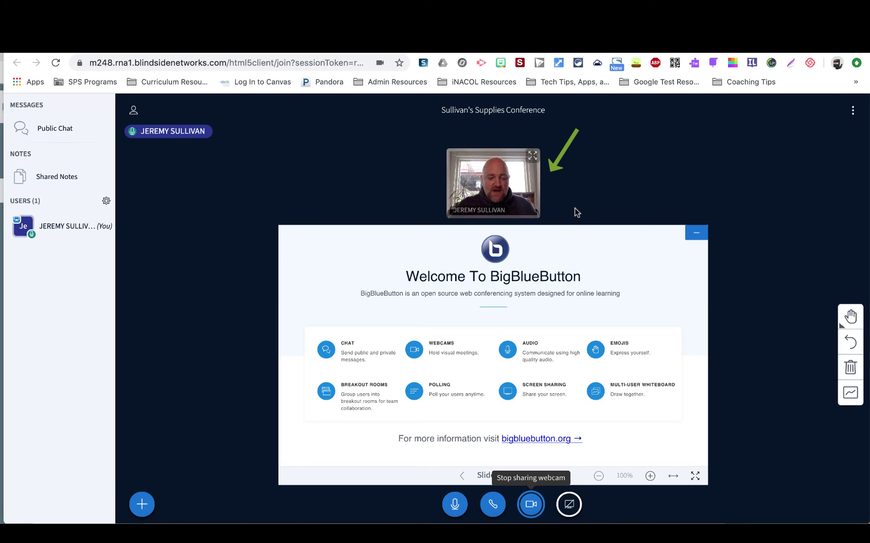
Step: Switch to the student's guest browser window and join the in-progress conference by microphone, confirming the echo test
key(super+grave)
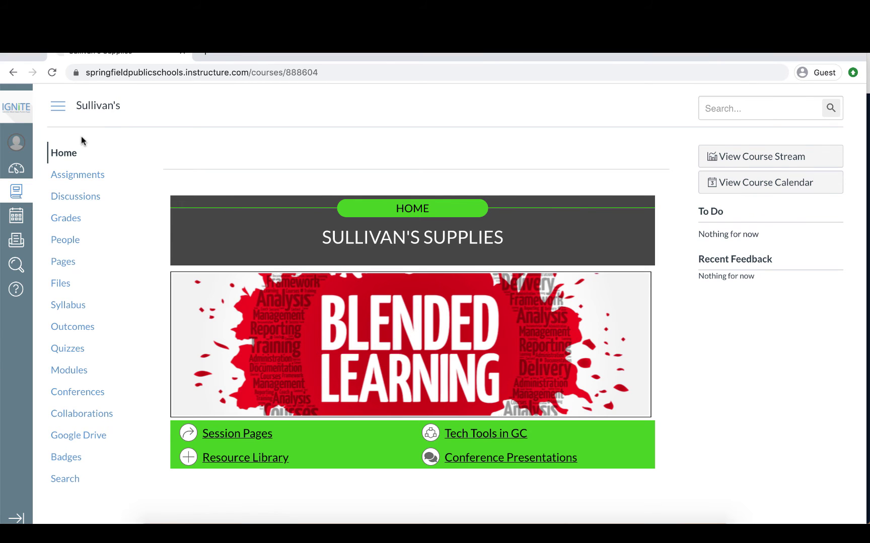
click(89, 397)
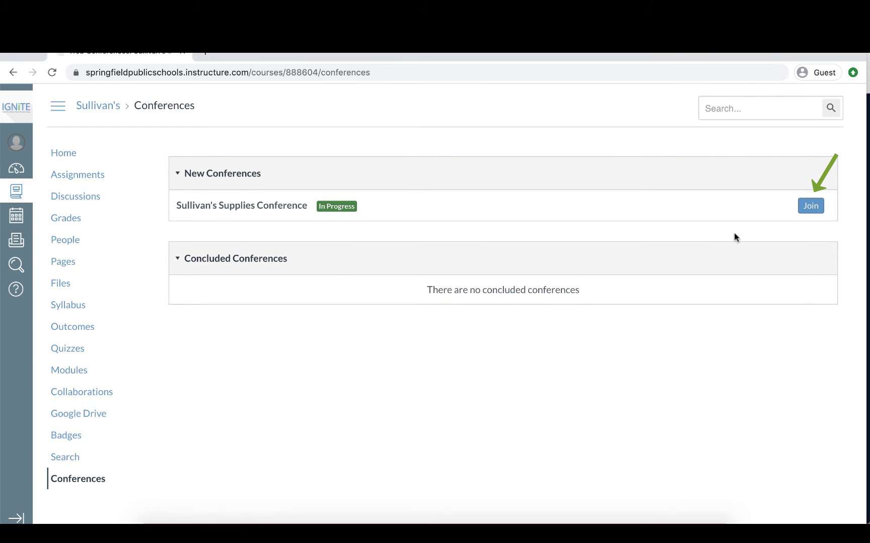
click(815, 206)
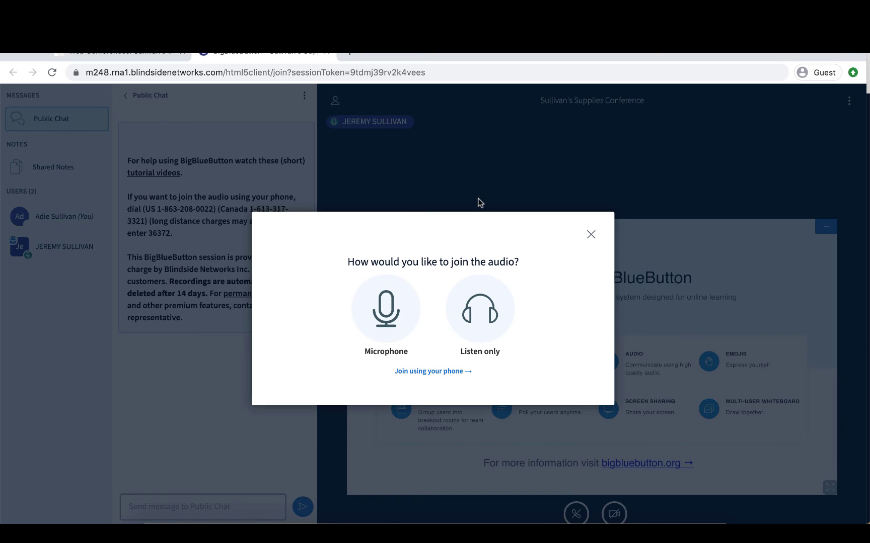
click(394, 310)
click(226, 141)
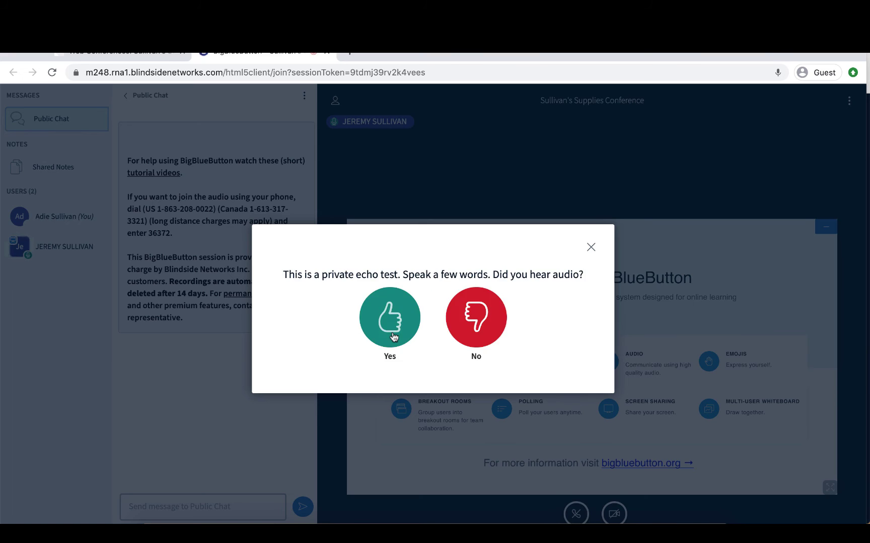
click(388, 328)
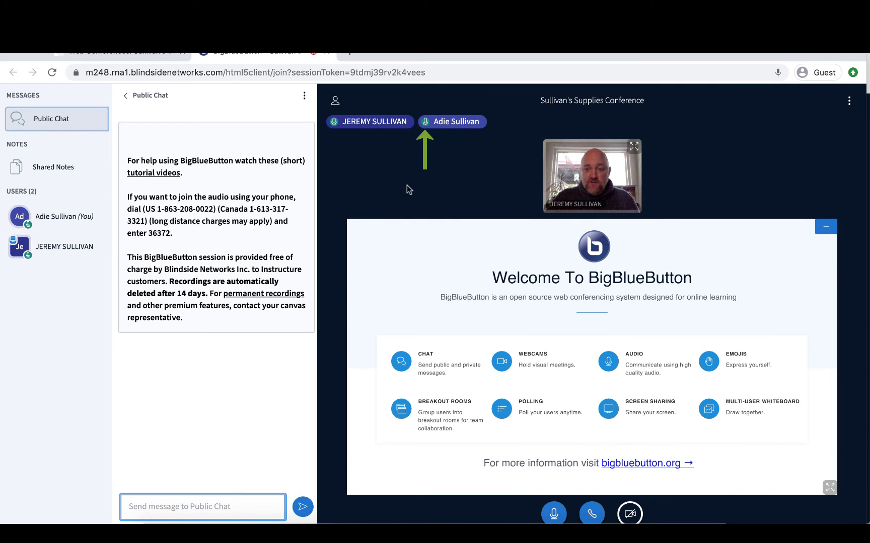
Step: Share the student's webcam in the conference, allowing camera access and using the FaceTime HD Camera at low quality
click(630, 514)
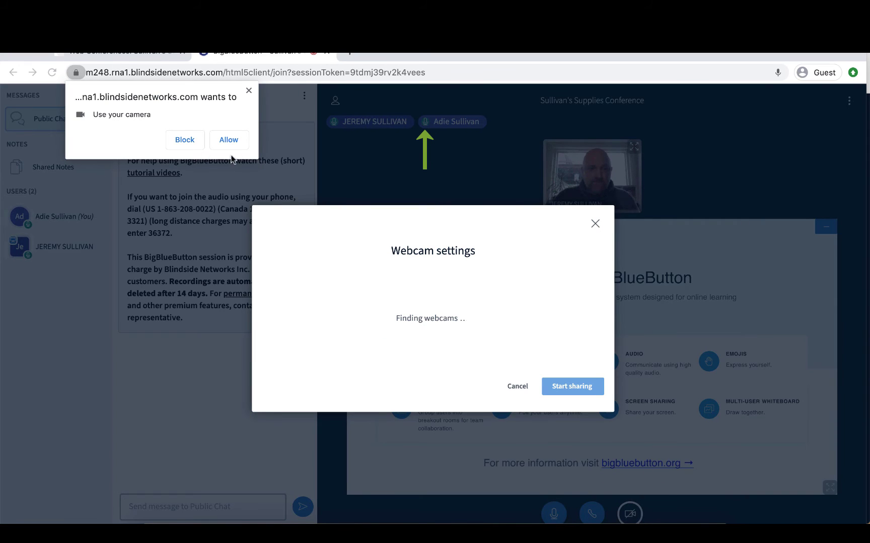
click(231, 141)
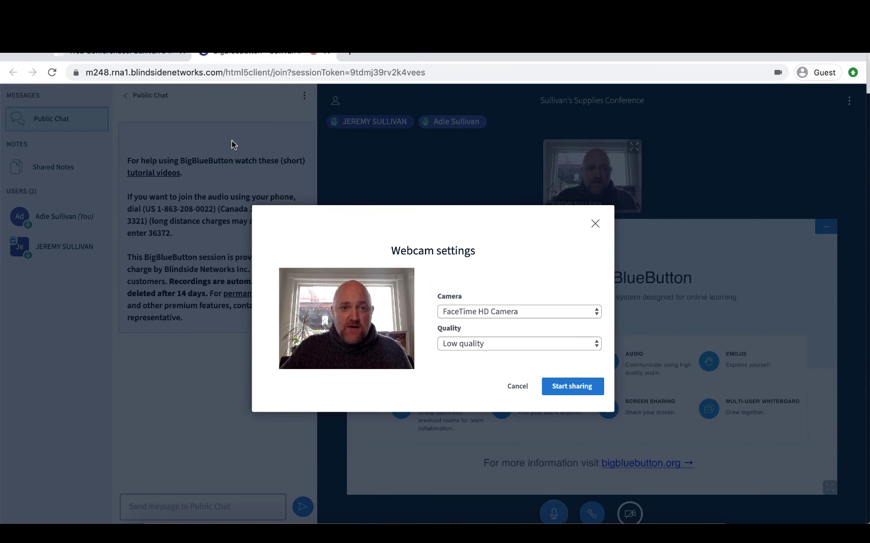
click(592, 388)
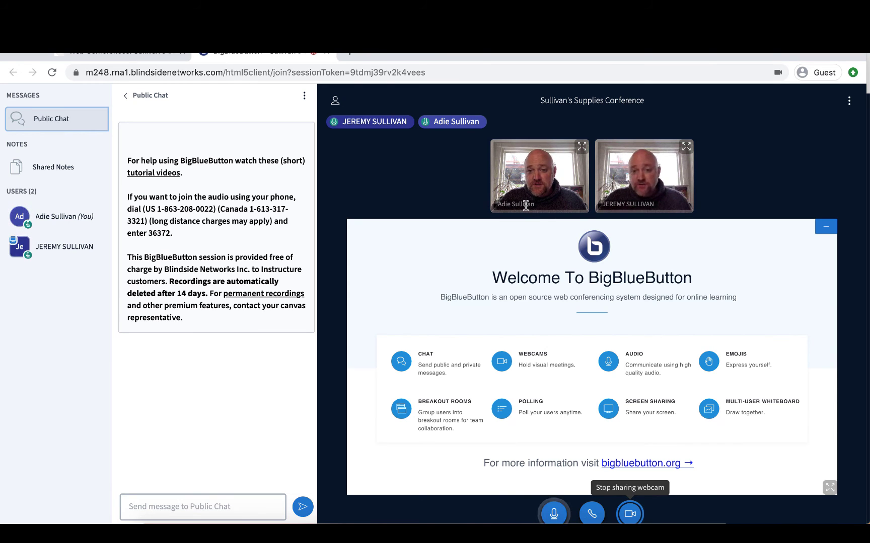
Step: Hide the public chat in the student's window and switch back to the instructor's conference window
click(128, 95)
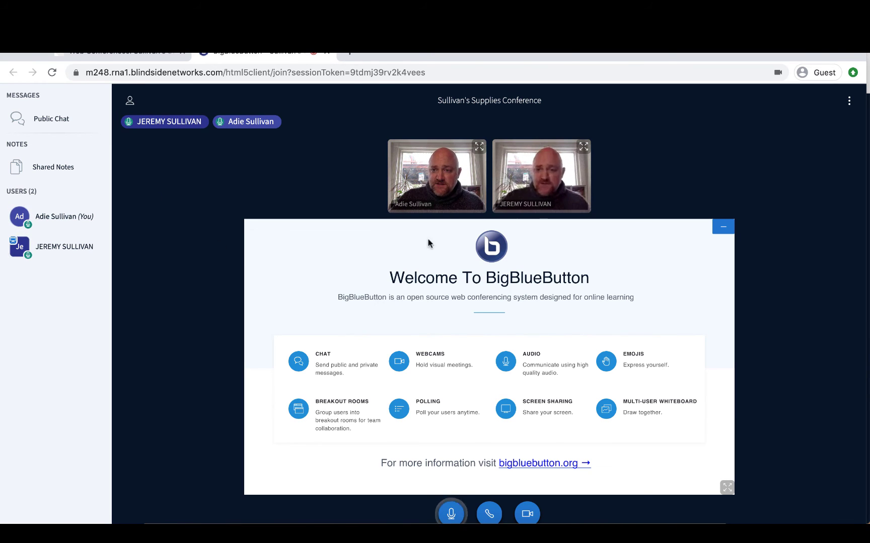
key(super+grave)
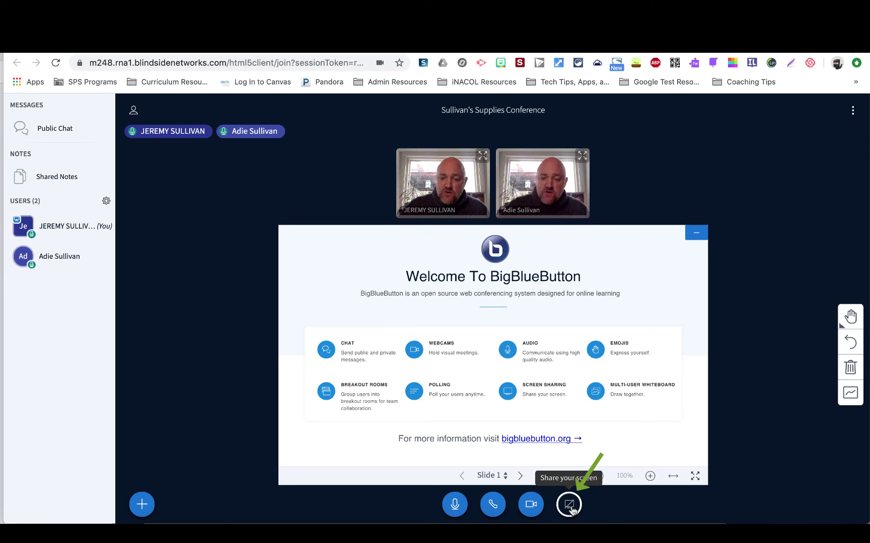
Step: Look through the application window and Chrome tab sharing choices, and share the entire screen in the conference
click(570, 508)
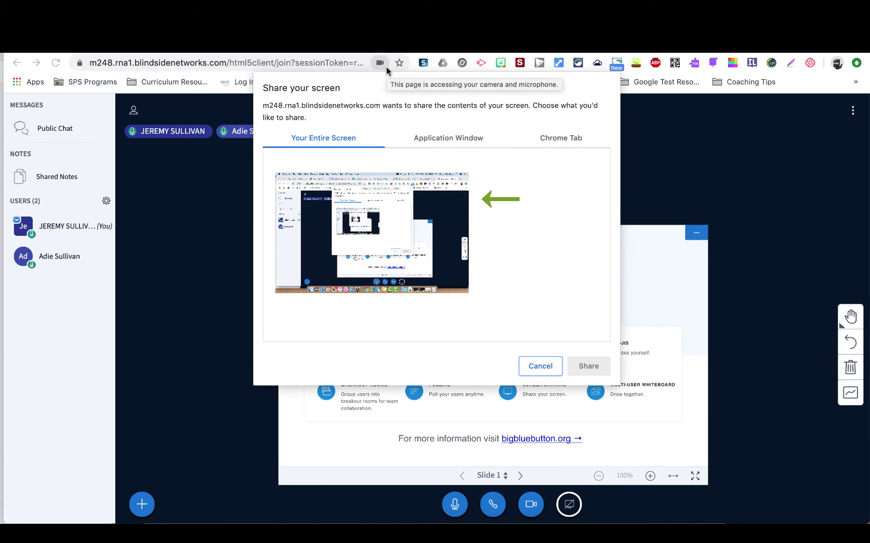
click(469, 140)
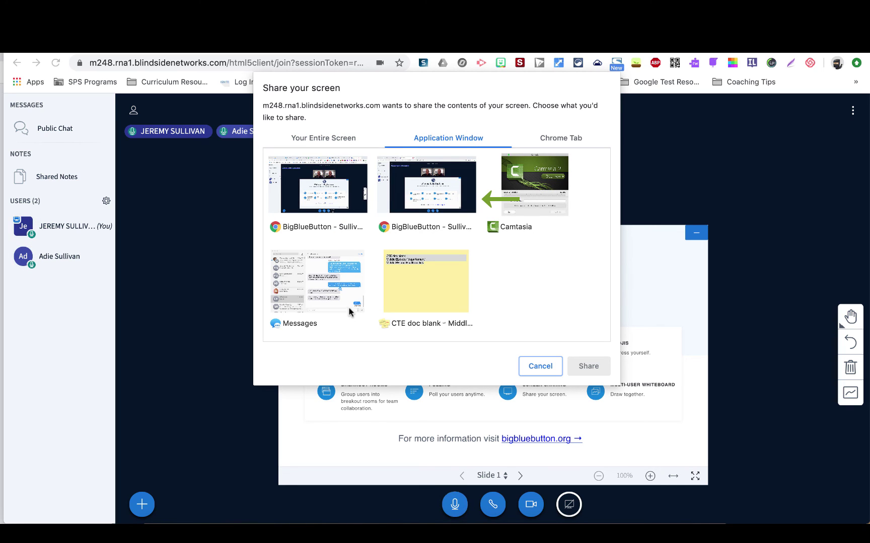
click(563, 140)
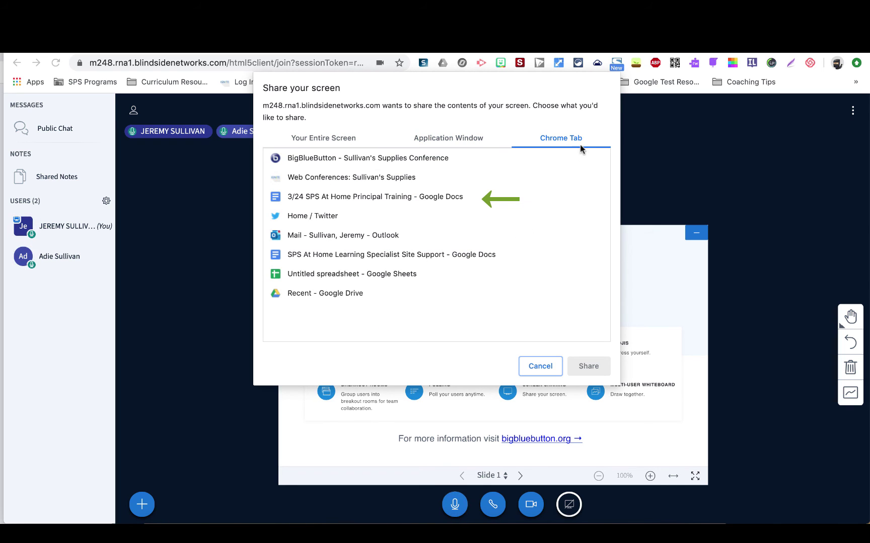
click(329, 140)
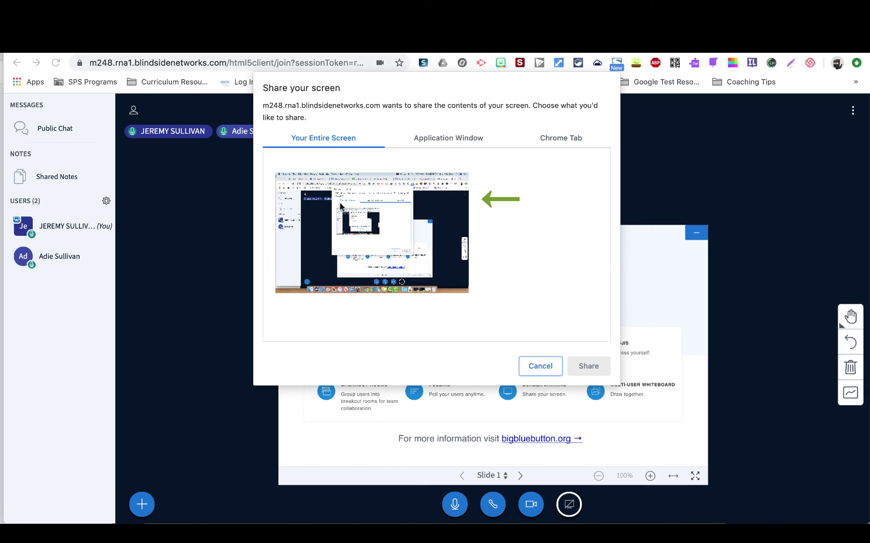
click(590, 365)
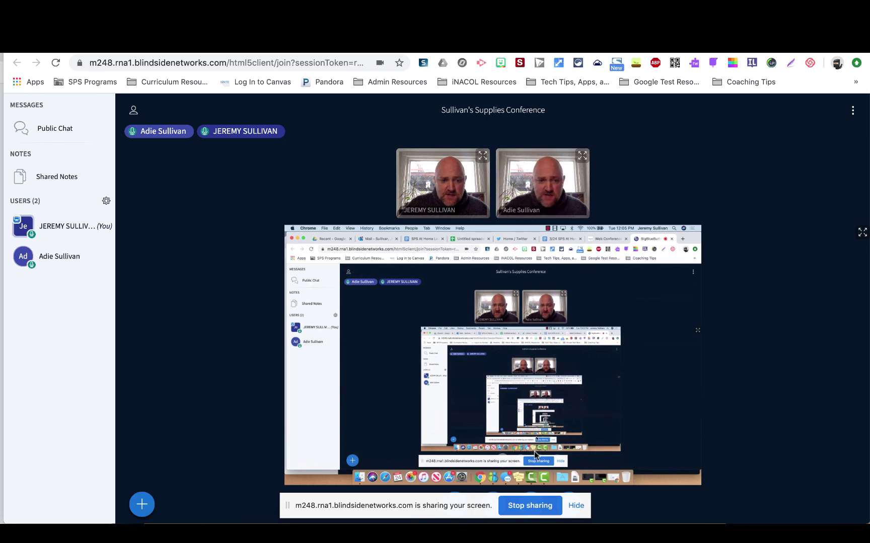
Step: Check the conference's general options, including fullscreen, settings and end meeting, and stop sharing the screen
click(852, 111)
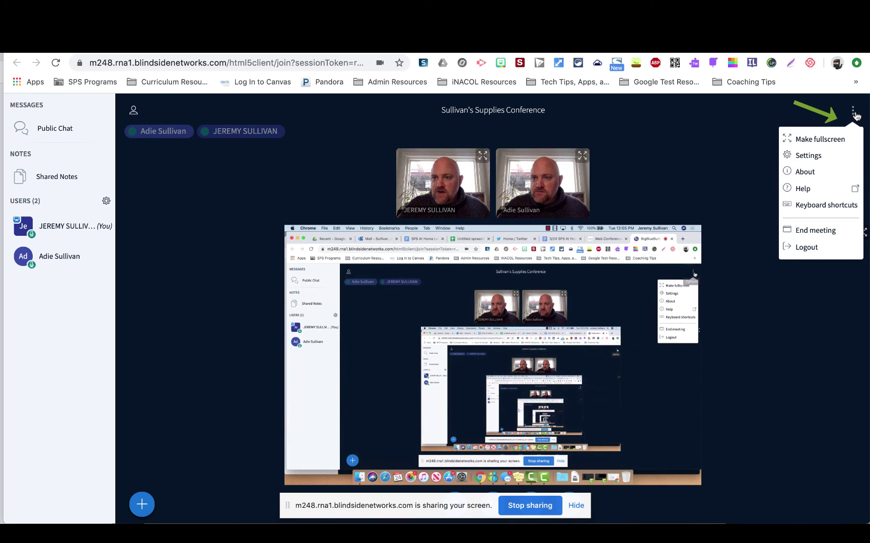
click(726, 239)
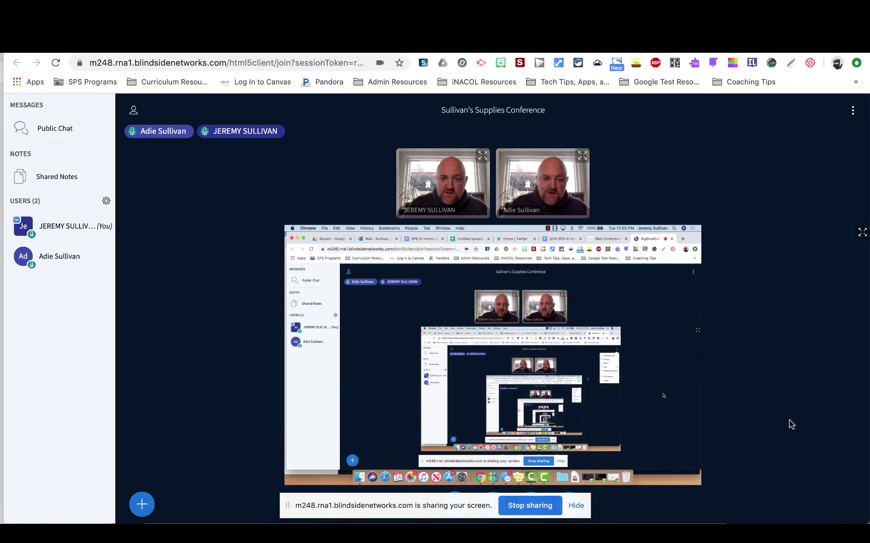
click(531, 507)
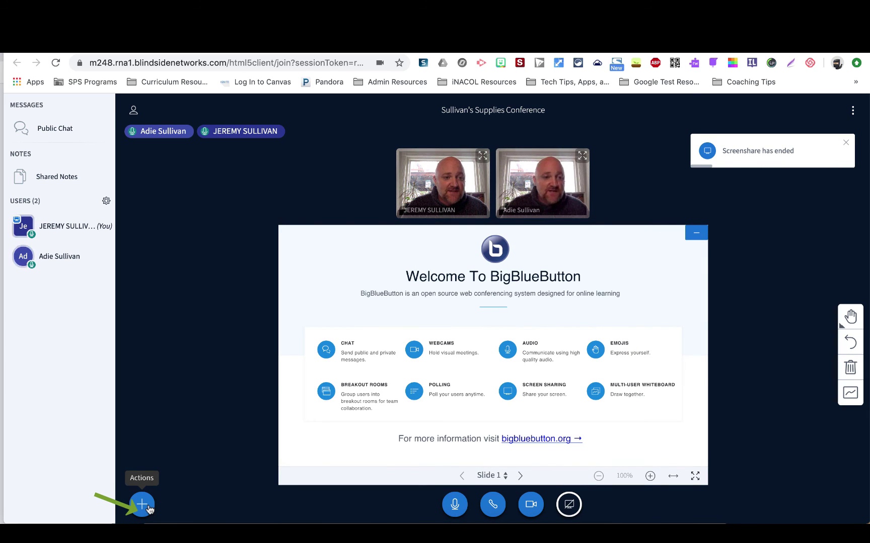
Step: Examine the presenter actions, the whiteboard drawing tools and the multi-user whiteboard option
click(148, 507)
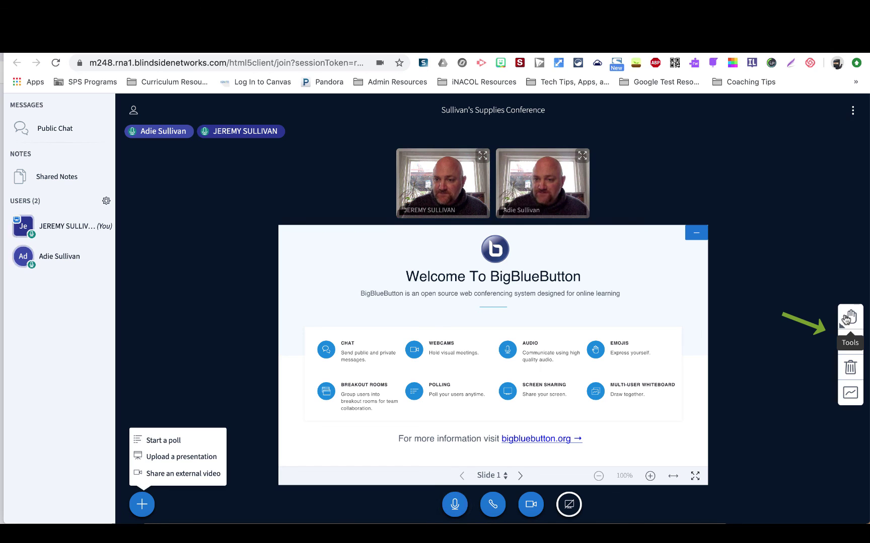
click(847, 318)
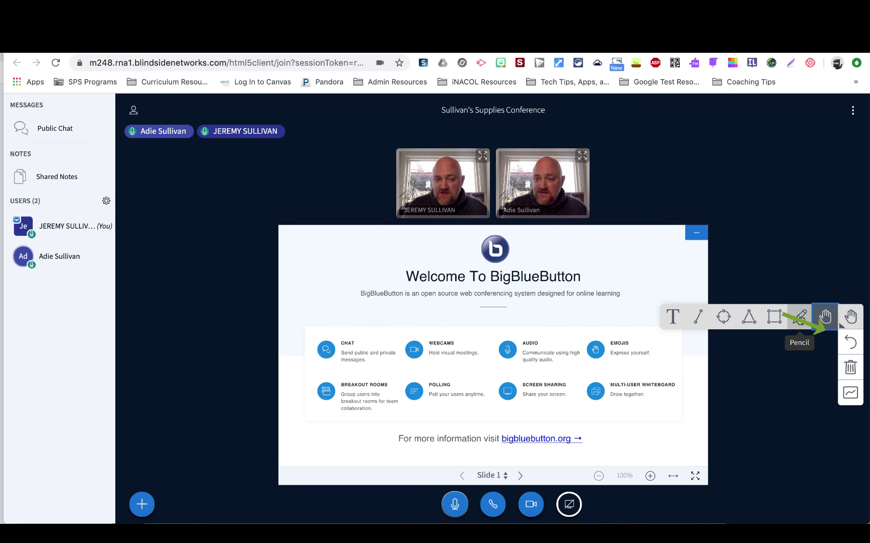
click(849, 395)
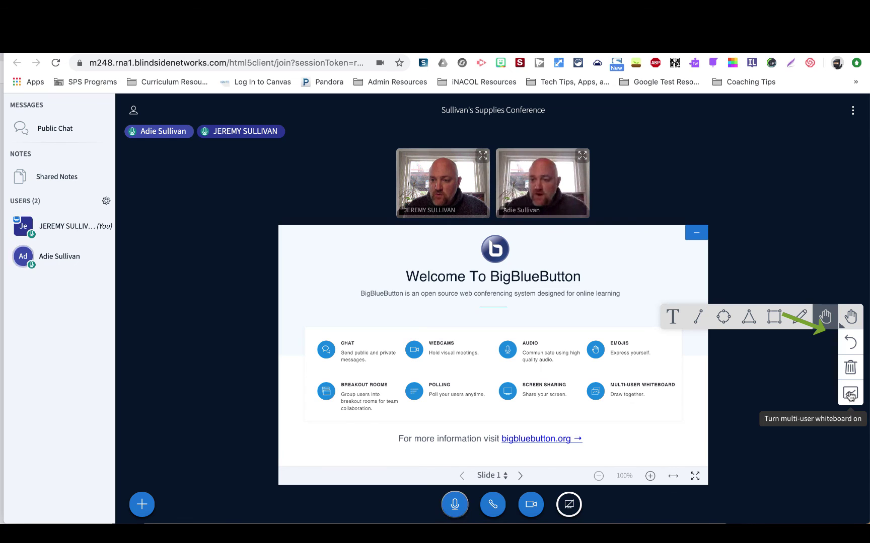
Step: Advance the presentation to blank slide 2 and draw a red diagonal straight line near its middle
click(520, 476)
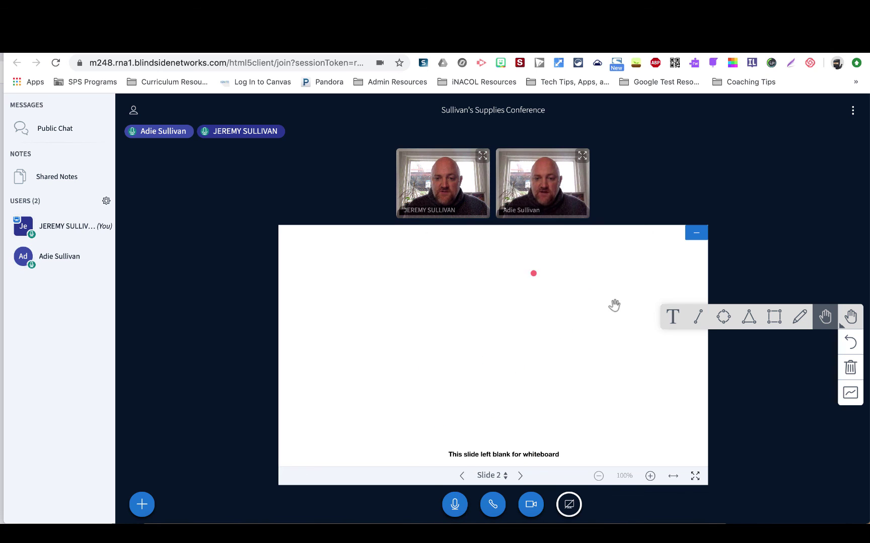
click(698, 318)
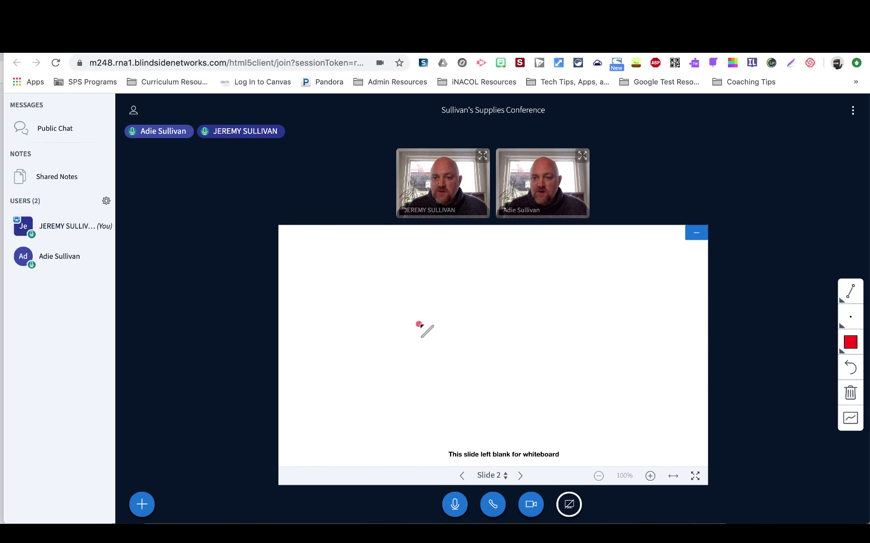
mouse_move(455, 313)
mouse_down()
mouse_move(404, 299)
mouse_move(435, 407)
mouse_move(497, 413)
mouse_up()
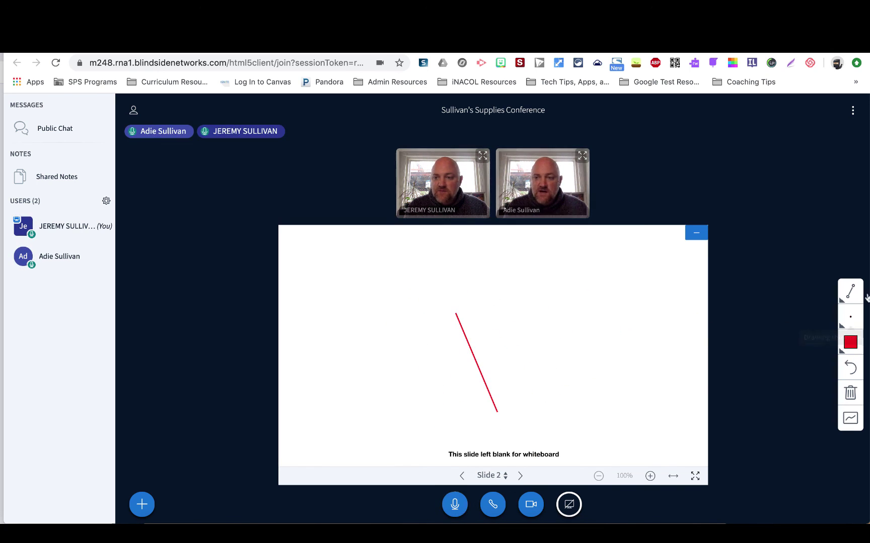
Step: Draw a red freehand looping curve with the Pencil across the straight line on slide 2
click(850, 292)
click(796, 291)
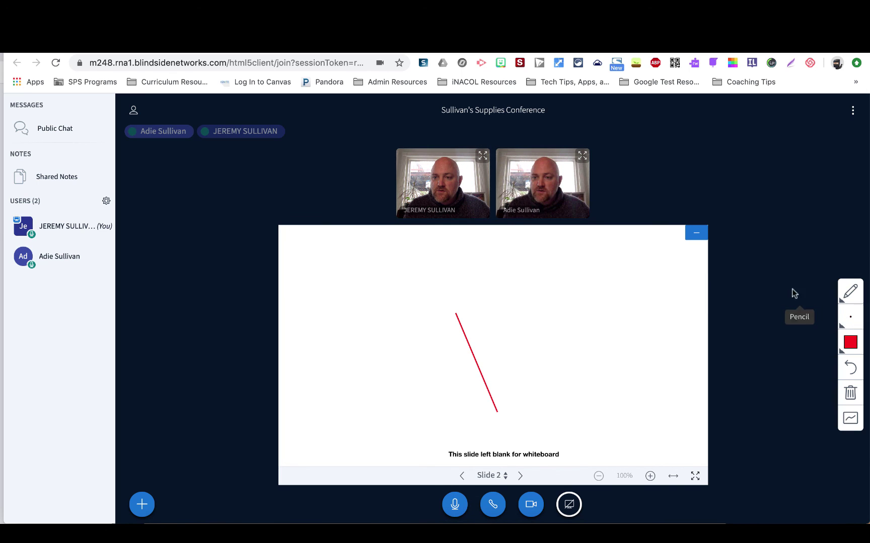
mouse_move(584, 307)
mouse_down()
mouse_move(414, 399)
mouse_move(574, 348)
mouse_move(548, 347)
mouse_up()
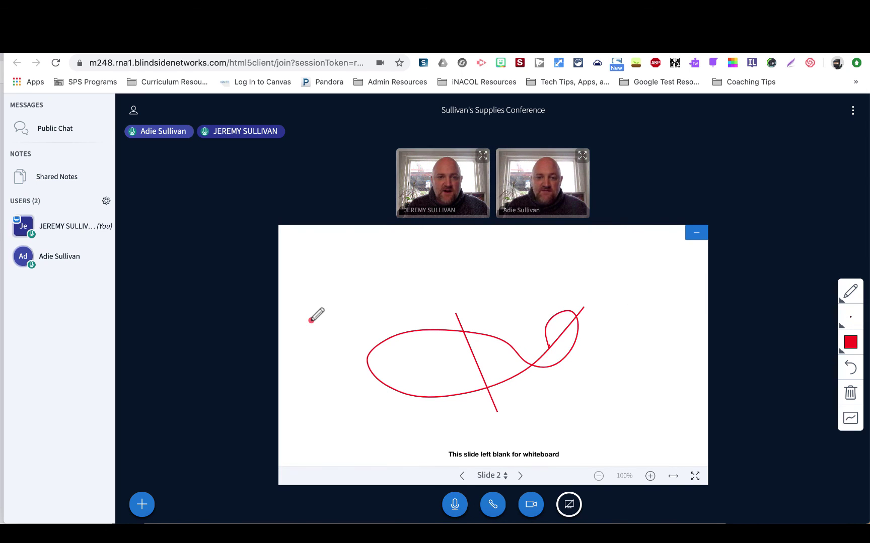